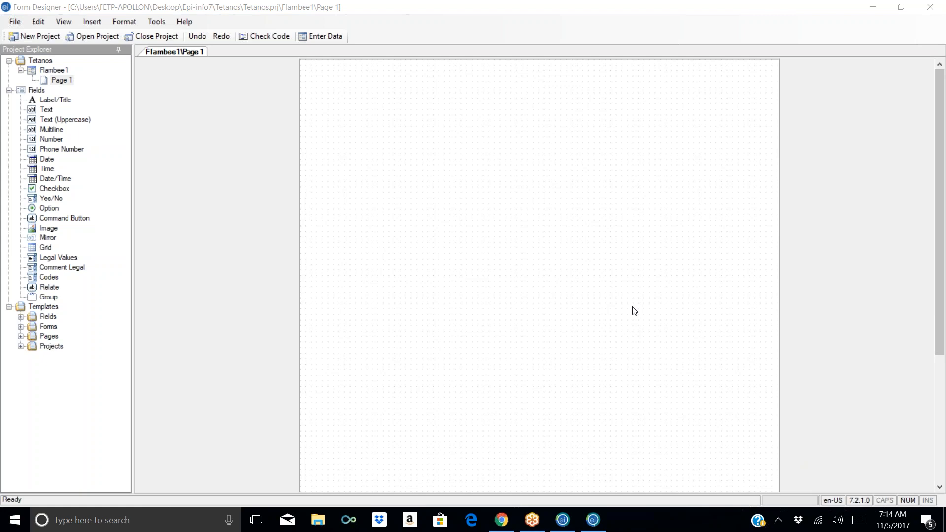
# Step: Close the form designer with the Tetanos project and the Epi Info main window
pyautogui.click(927, 6)
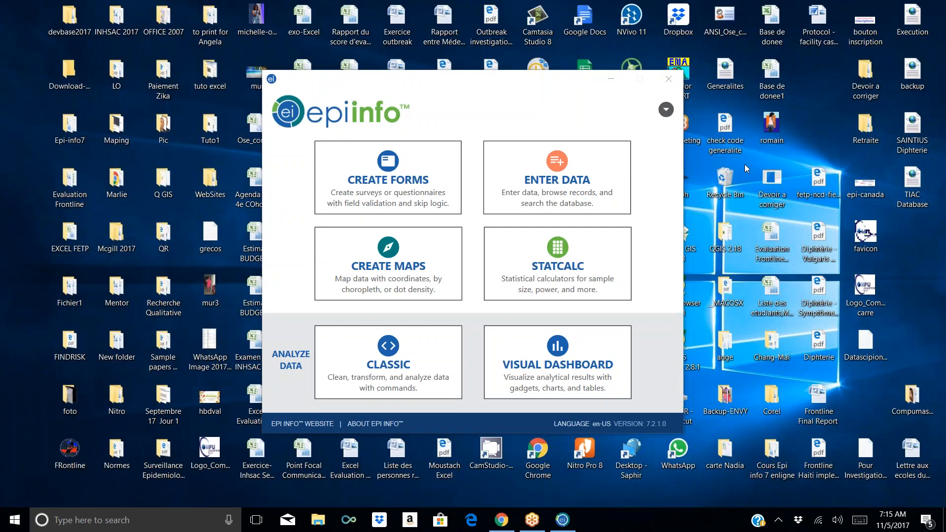
pyautogui.click(664, 84)
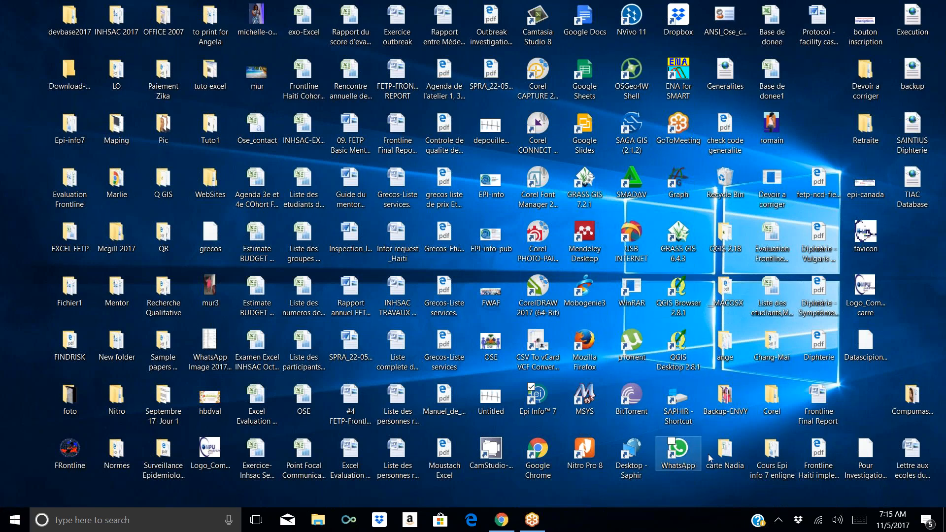
pyautogui.click(778, 520)
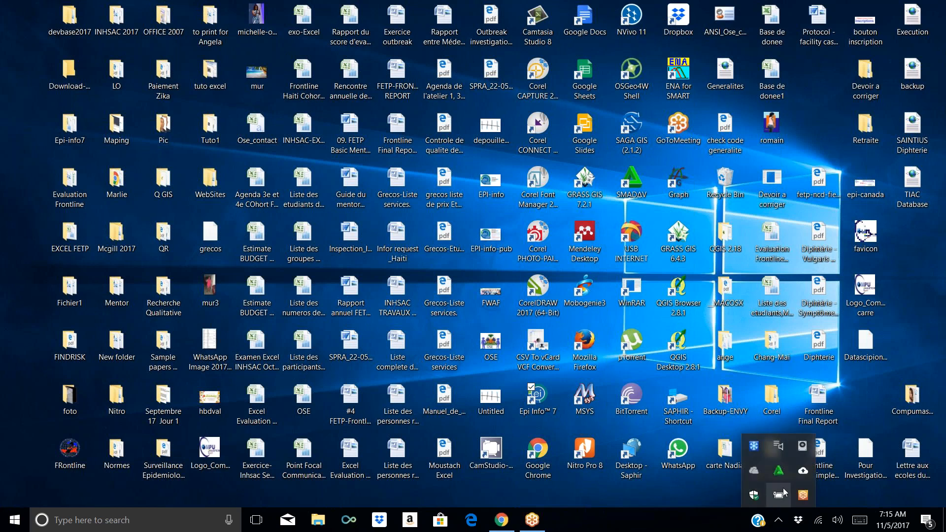
pyautogui.click(688, 504)
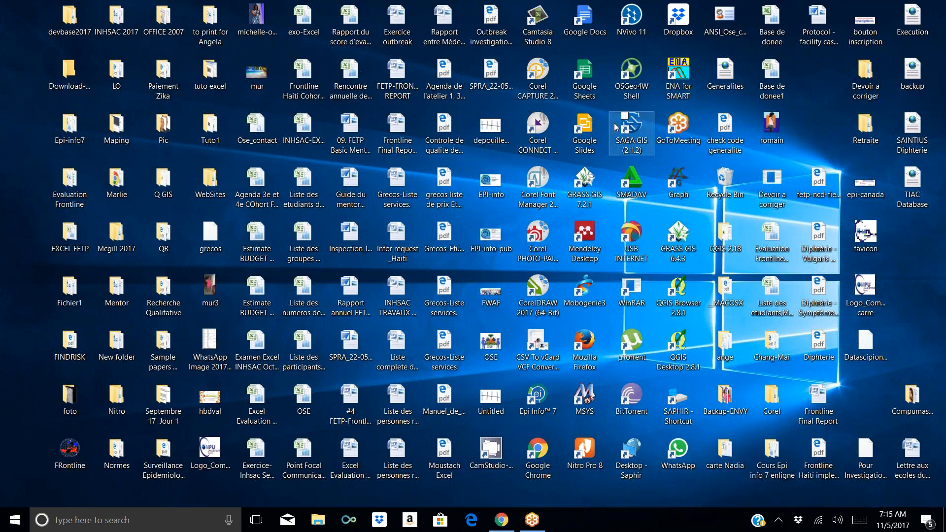
# Step: Launch Epi Info 7 from the desktop and start a new project in its form designer
pyautogui.doubleClick(538, 394)
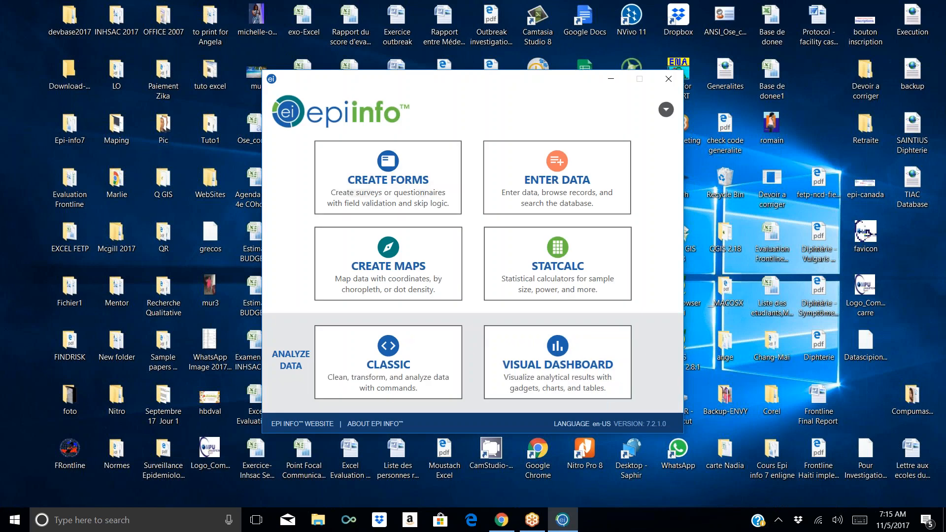
pyautogui.click(388, 179)
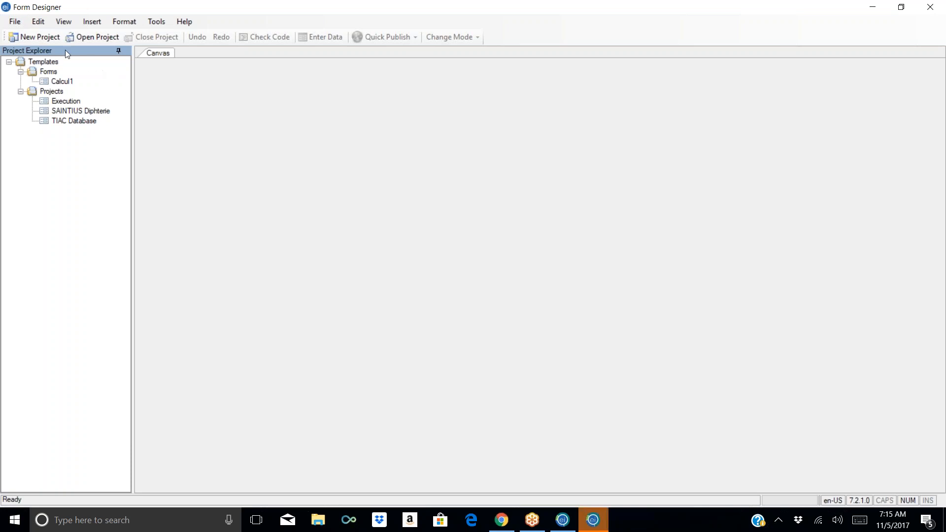
pyautogui.click(31, 36)
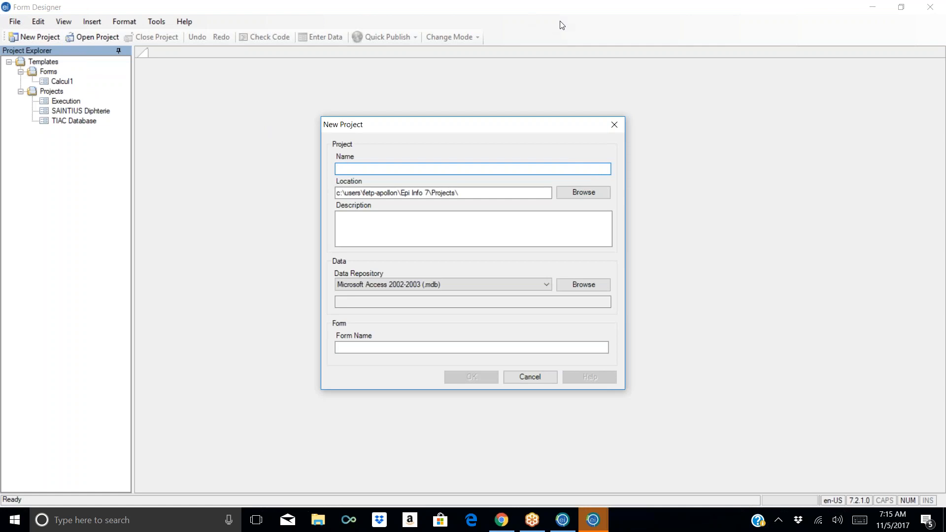
pyautogui.click(684, 20)
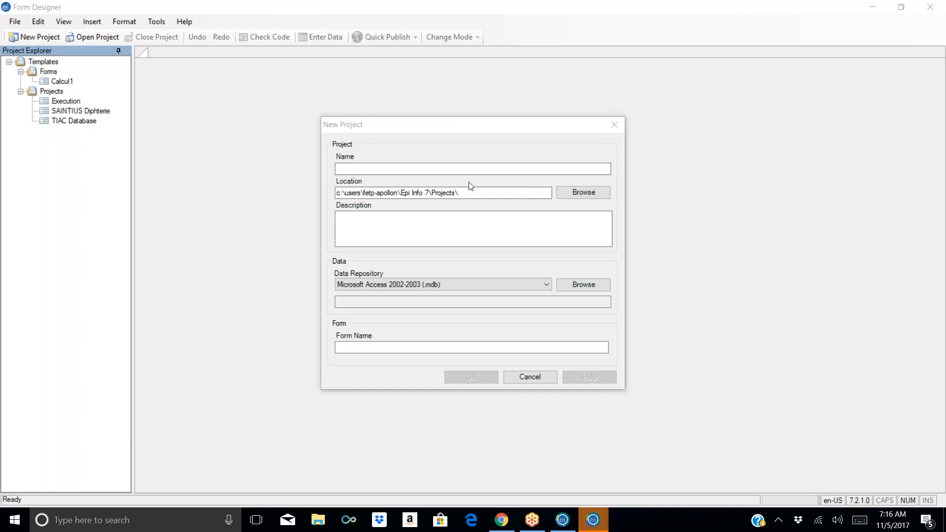
# Step: Name the new project Paludisme_en_Haiti and its form Flambee_a_Tilory
pyautogui.click(394, 168)
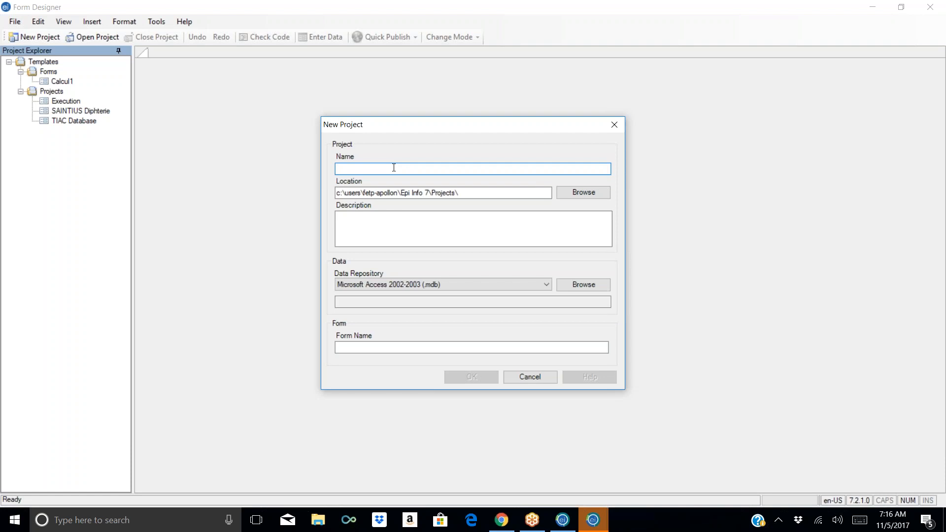
pyautogui.write('Paludisme')
pyautogui.write('_en_Haiti')
pyautogui.click(372, 349)
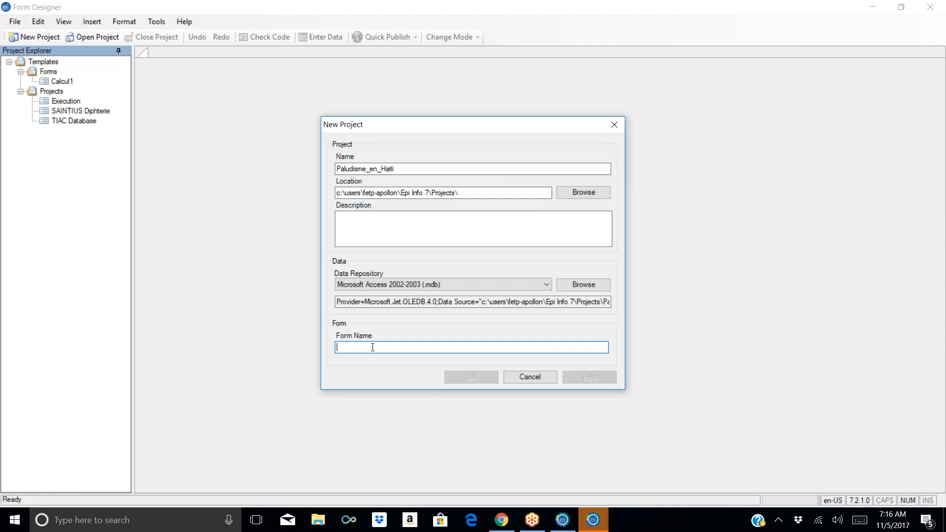
pyautogui.write('F')
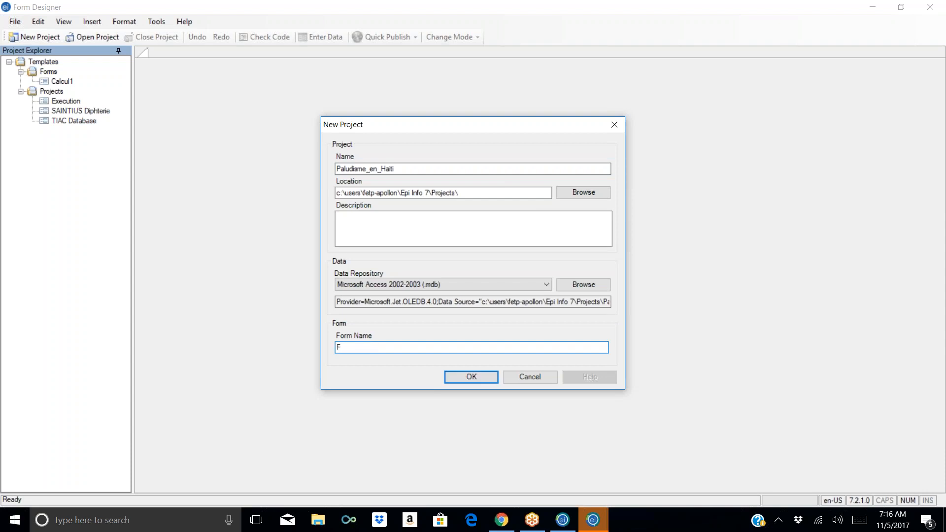
pyautogui.write('lambee_a_Tilory')
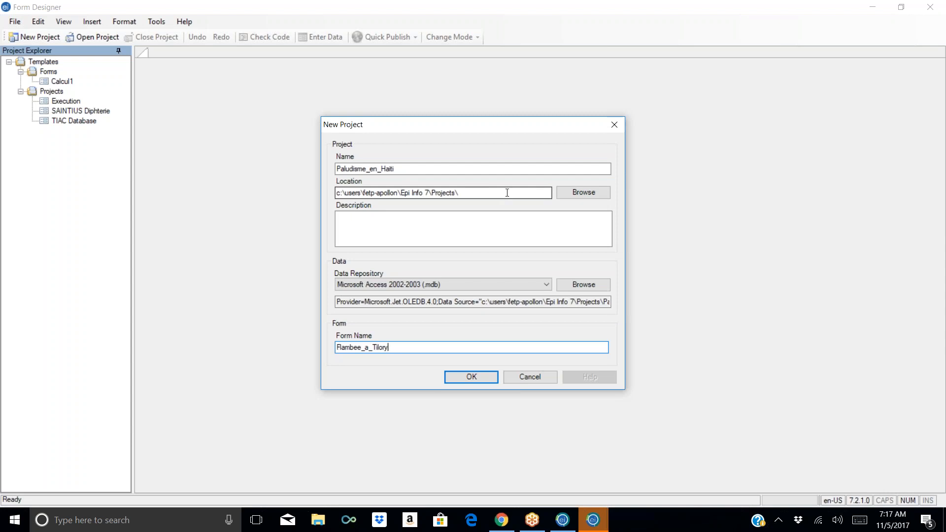
# Step: Dismiss the form name error and remove the underscores so the form name reads FlambeeaTilory
pyautogui.click(593, 194)
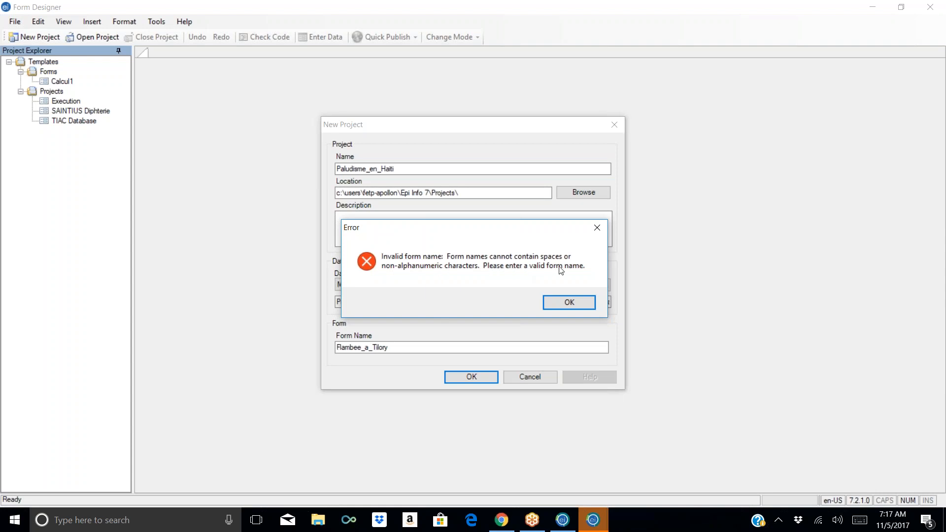
pyautogui.click(569, 303)
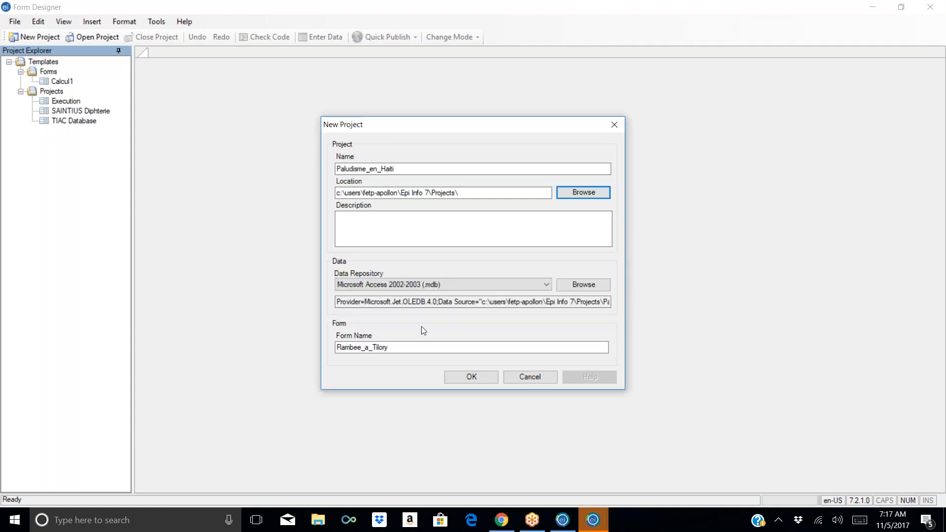
pyautogui.click(374, 347)
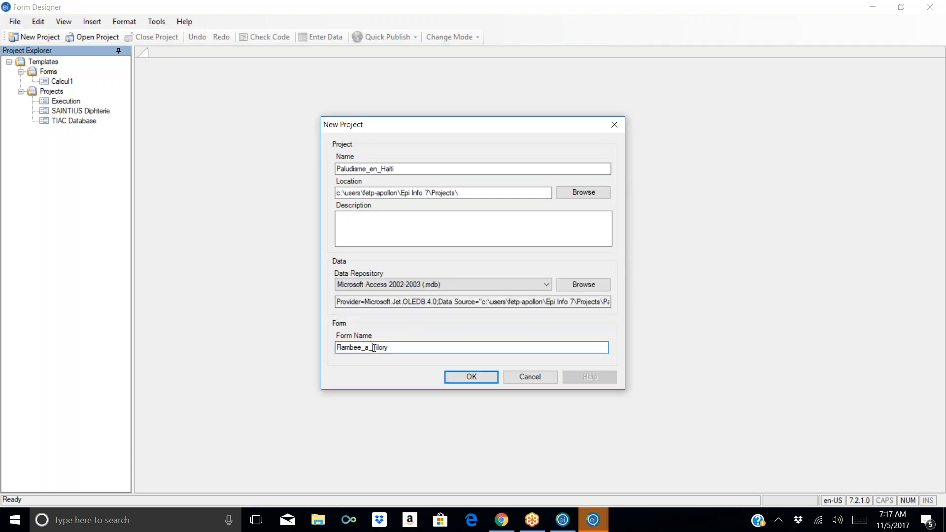
pyautogui.press('BackSpace')
pyautogui.press('BackSpace')
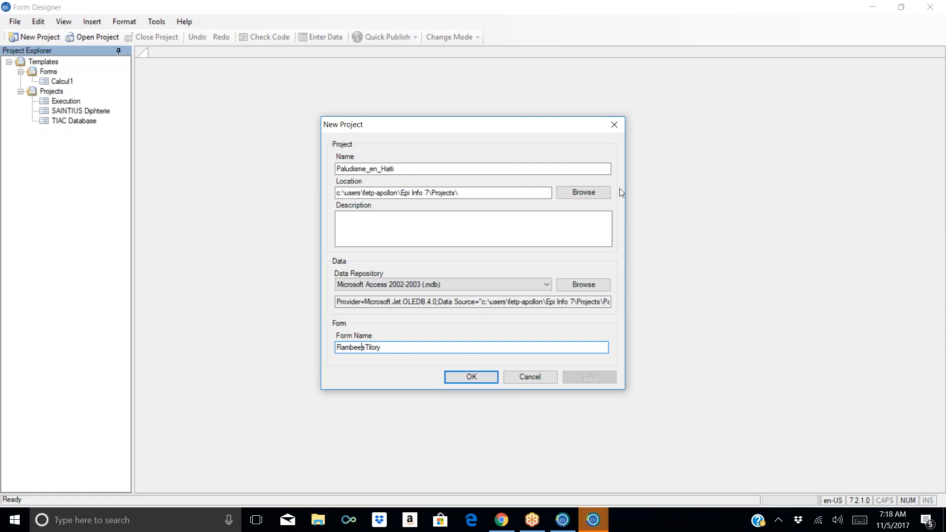
# Step: Browse for the project location and expand the Epi-info7 folder on the Desktop
pyautogui.click(567, 194)
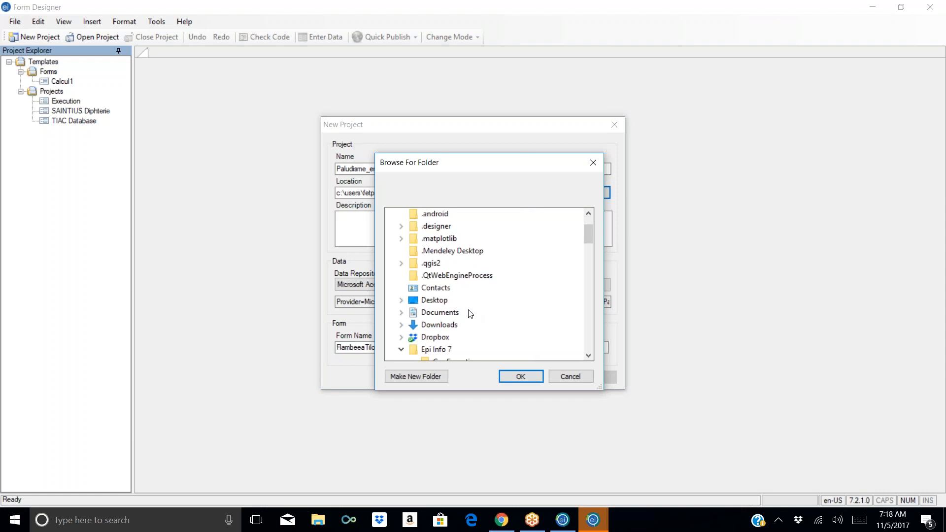
pyautogui.click(430, 300)
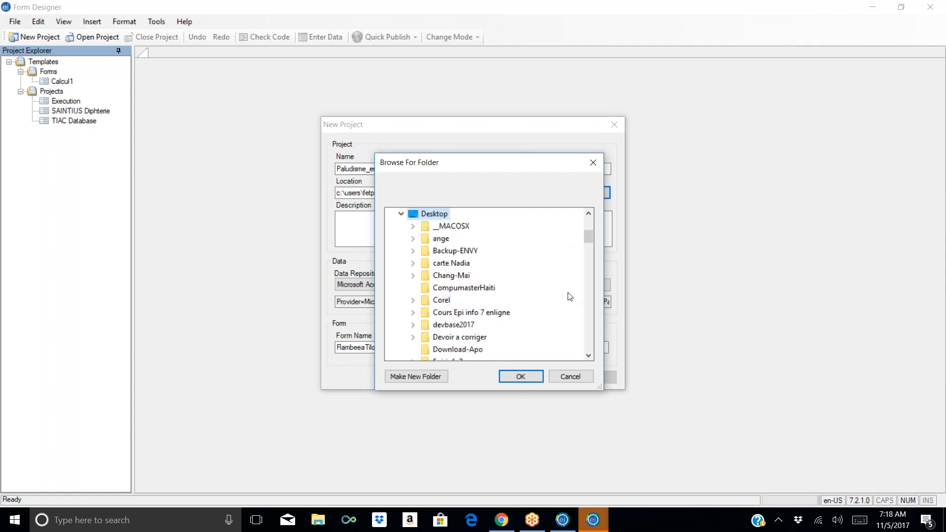
pyautogui.click(588, 355)
pyautogui.click(588, 355)
pyautogui.doubleClick(447, 337)
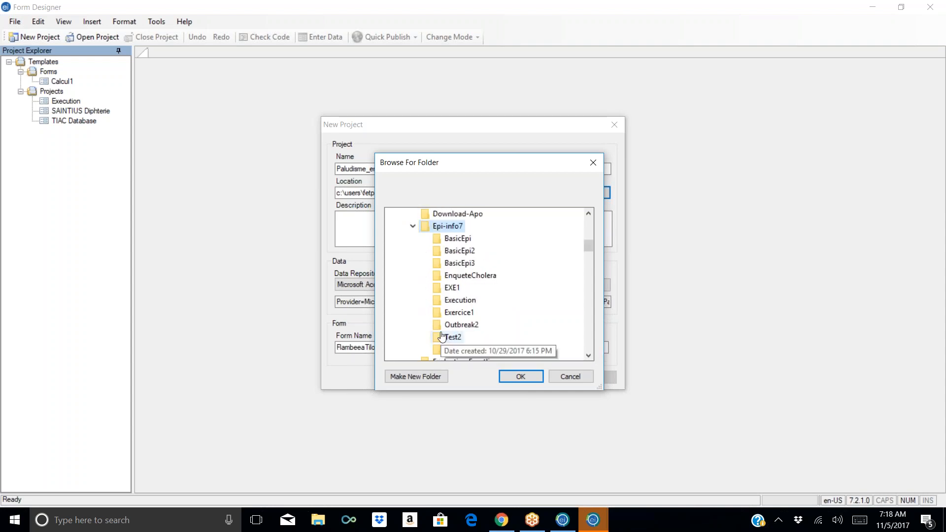
# Step: Make a new folder named Paludisme inside Epi-info7 as the project location and create the project
pyautogui.click(418, 375)
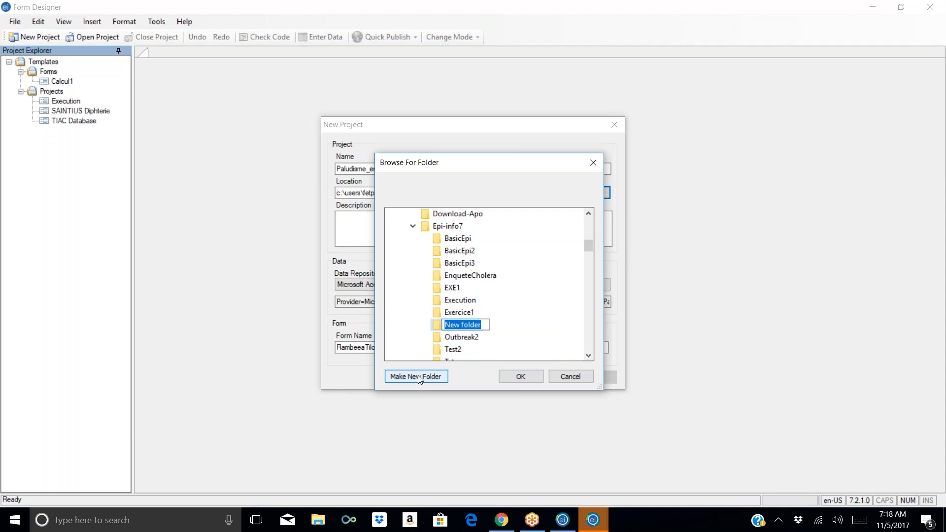
pyautogui.write('Paludisme')
pyautogui.press('Return')
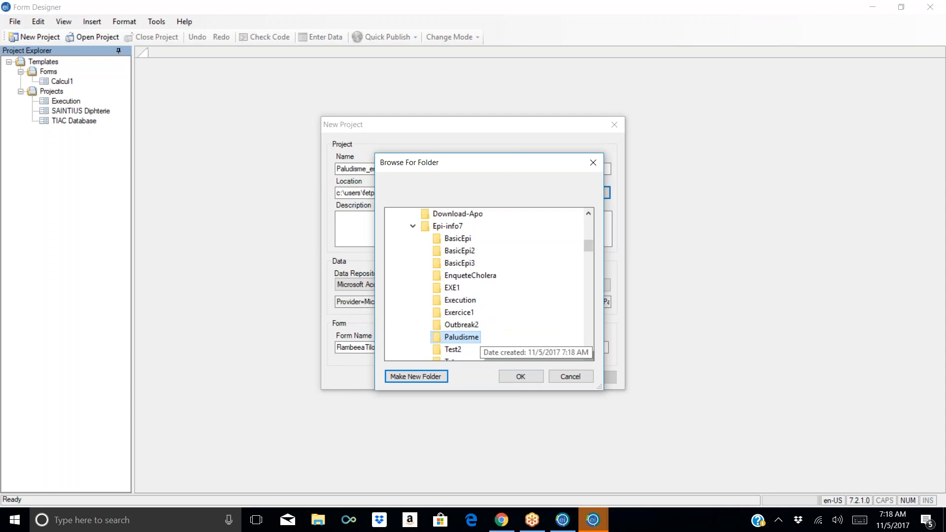
pyautogui.click(517, 377)
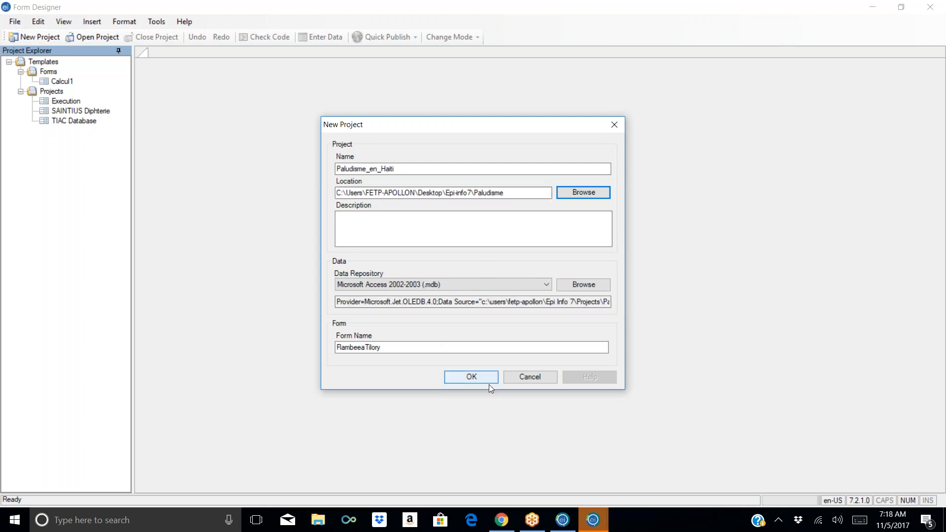
pyautogui.click(475, 382)
pyautogui.click(474, 376)
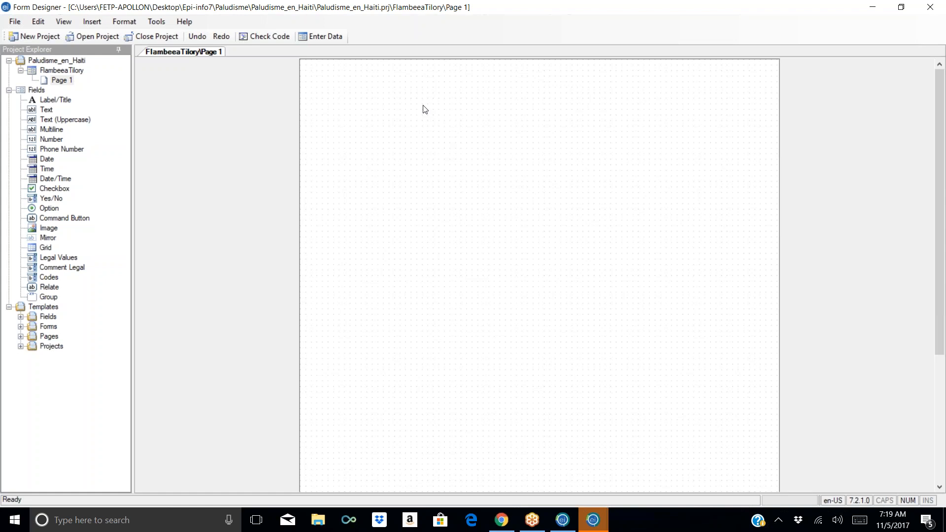
# Step: Add a Label/Title field near the top of Page 1 with the prompt "Flambee de Palu a Tilory"
pyautogui.rightClick(481, 115)
pyautogui.moveTo(578, 117)
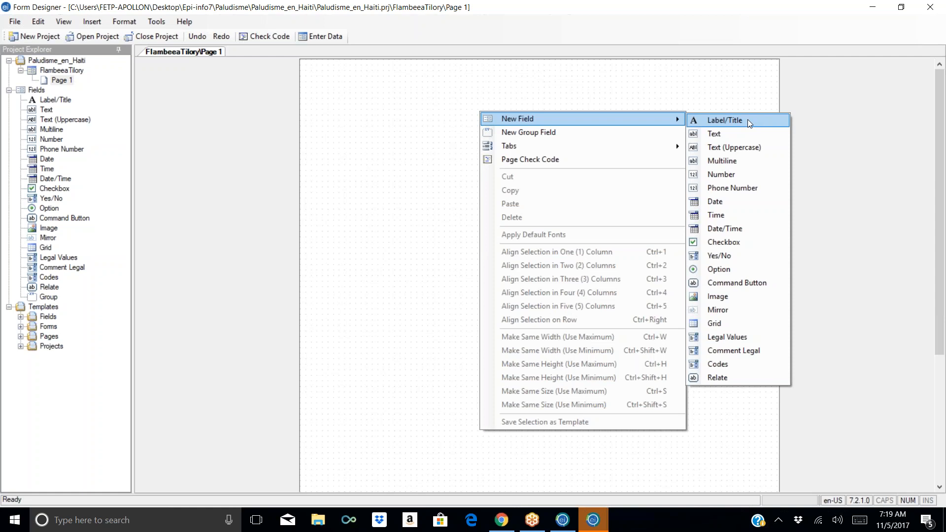
pyautogui.click(744, 120)
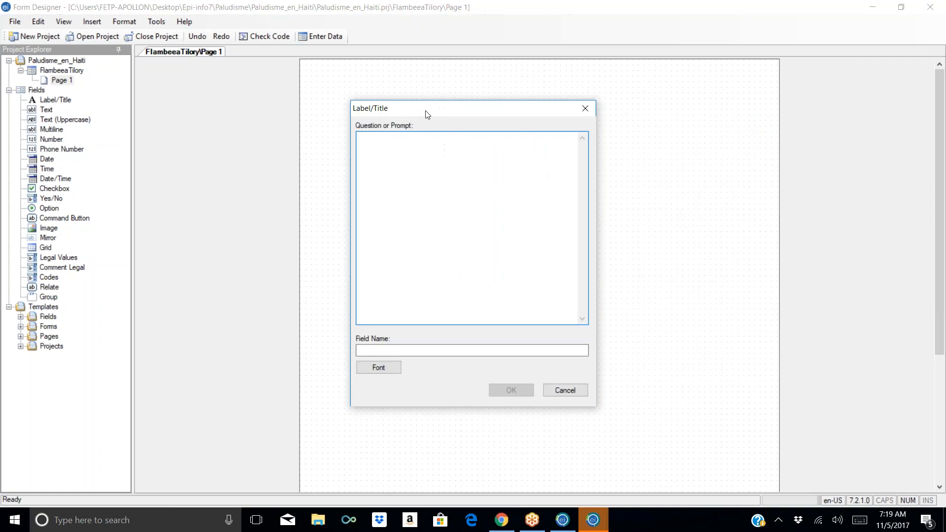
pyautogui.write('Flambee de Palu a T')
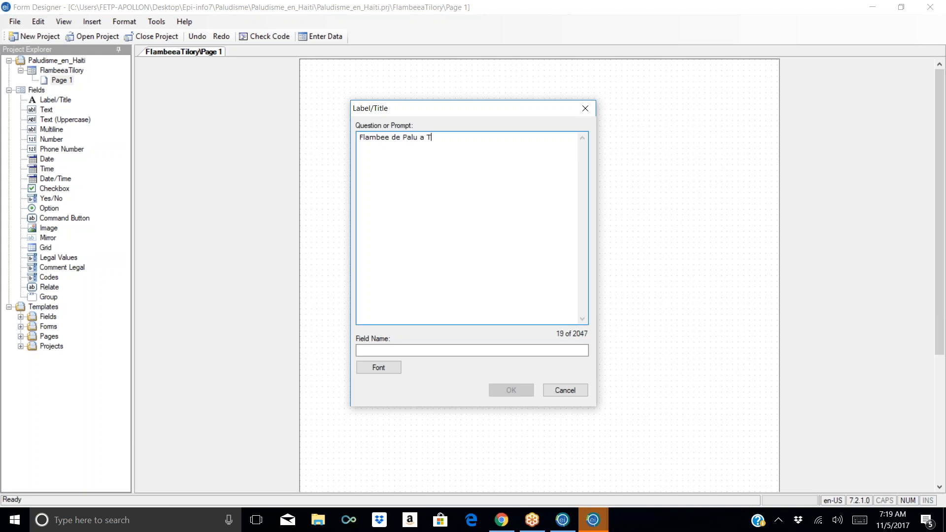
pyautogui.write('ilory')
# Step: Set the title label's font size to 22 and place the label on the page
pyautogui.click(387, 370)
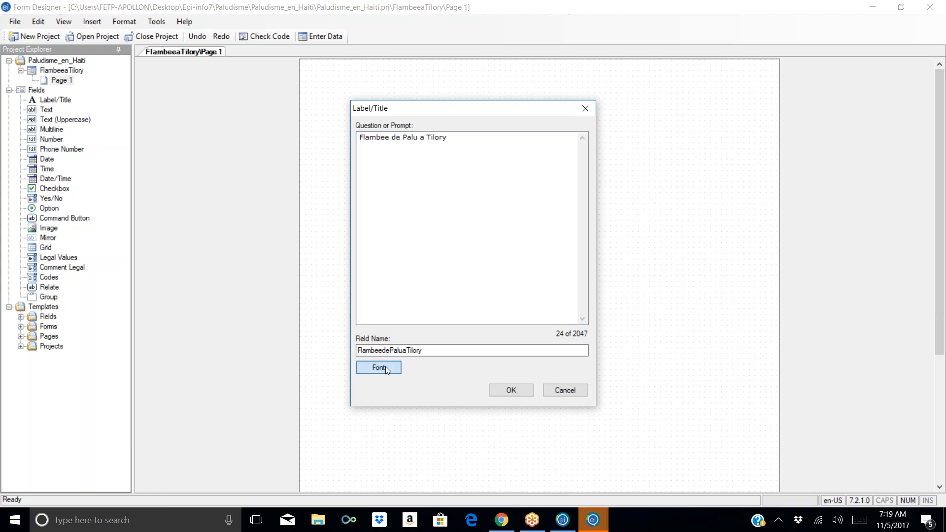
pyautogui.click(386, 366)
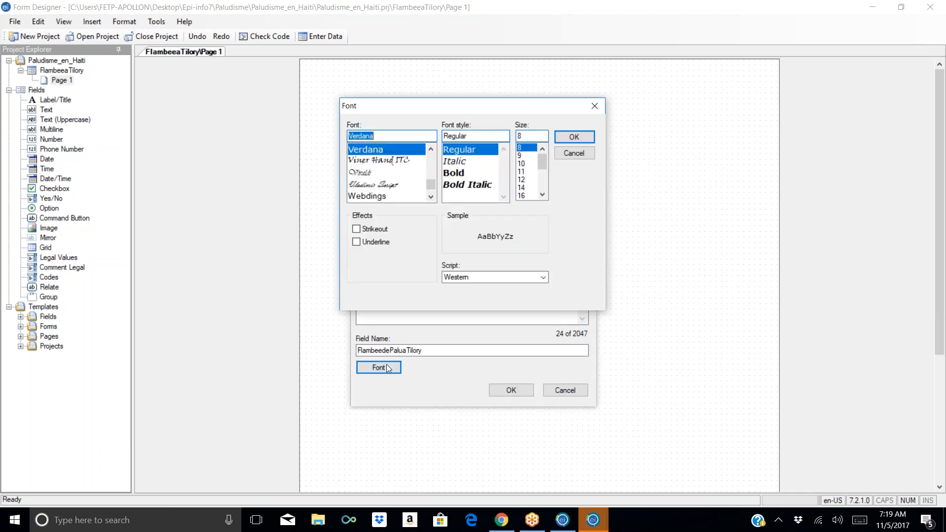
pyautogui.click(544, 193)
pyautogui.click(544, 194)
pyautogui.click(543, 193)
pyautogui.click(522, 195)
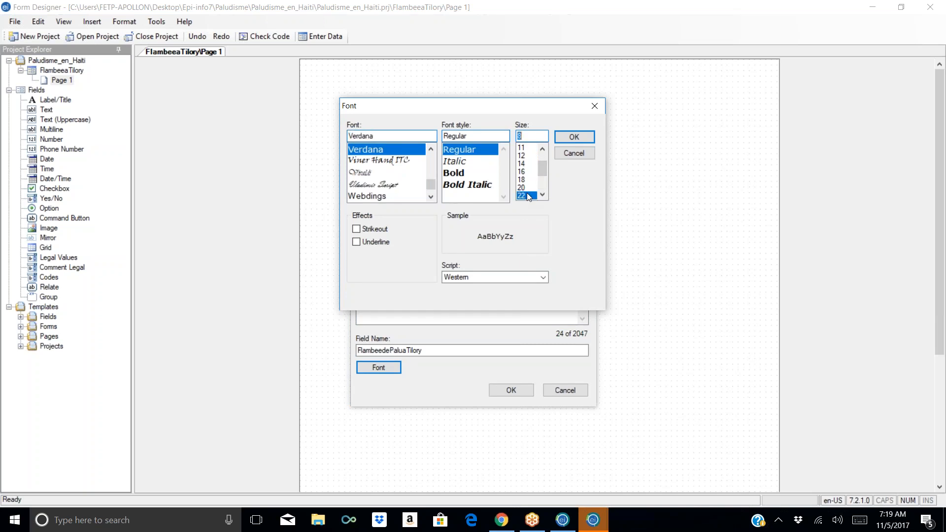
pyautogui.click(573, 136)
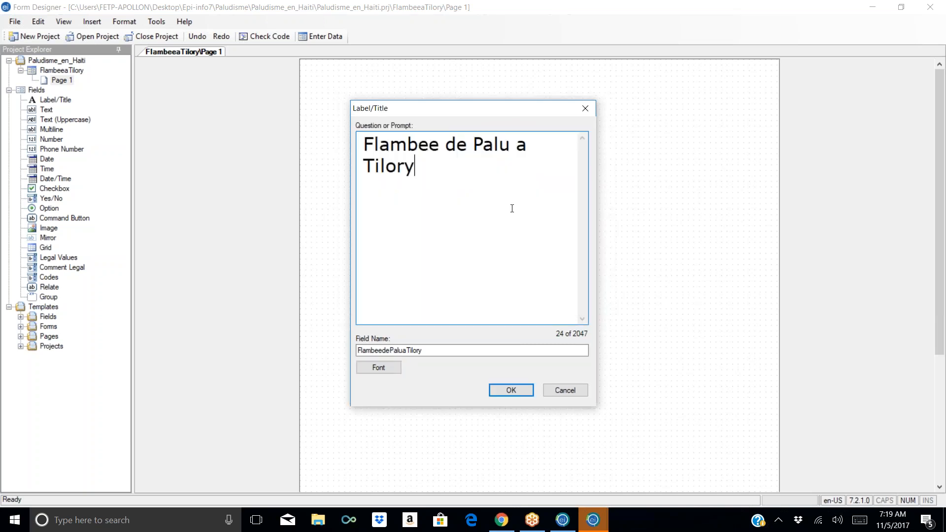
pyautogui.click(510, 390)
pyautogui.click(541, 121)
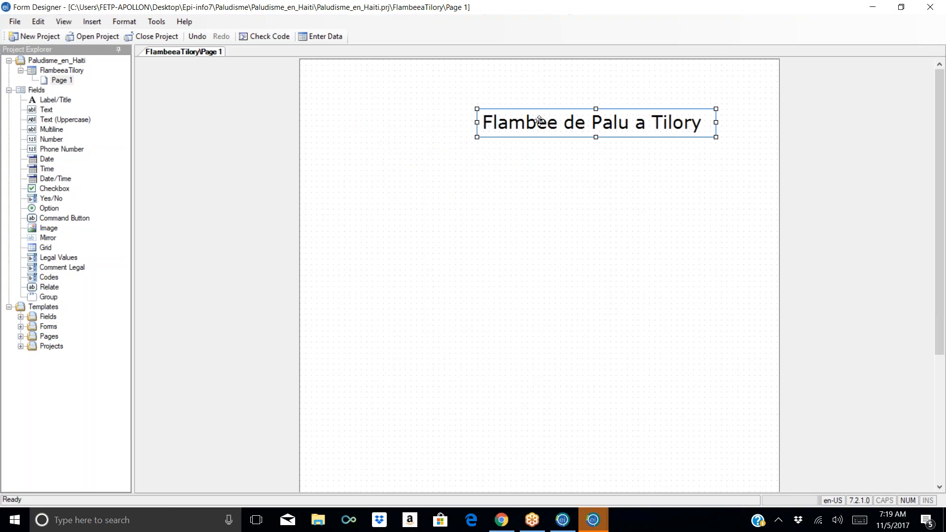
pyautogui.click(670, 259)
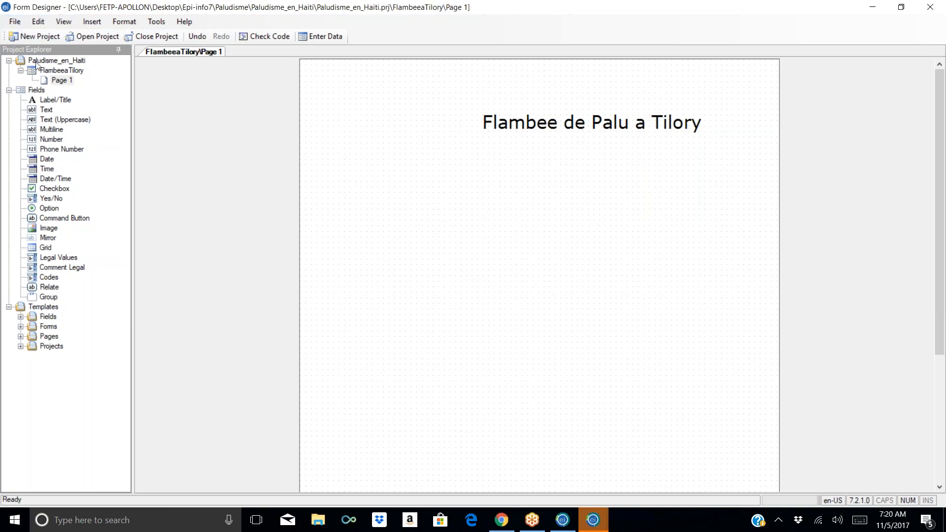
# Step: Close the Paludisme_en_Haiti project and exit the form designer
pyautogui.click(15, 21)
pyautogui.click(58, 257)
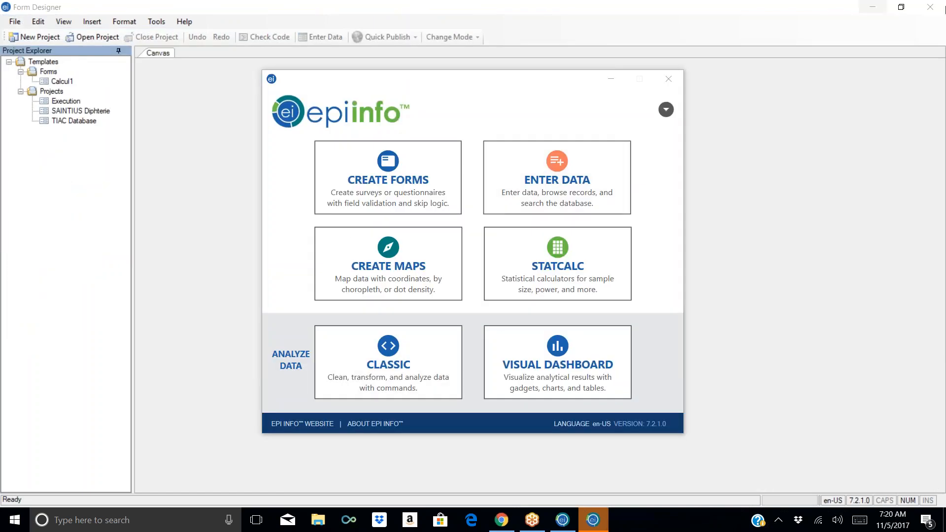
pyautogui.click(930, 6)
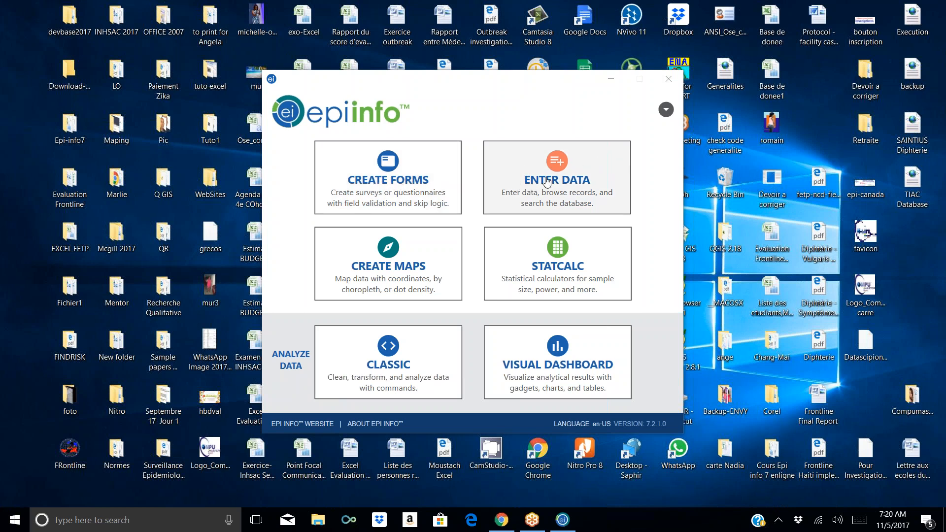
# Step: Open the Paludisme_en_Haiti project in the form designer from the desktop folder Epi-info7\Paludisme\Paludisme_en_Haiti, and close the designer after viewing its form
pyautogui.click(397, 182)
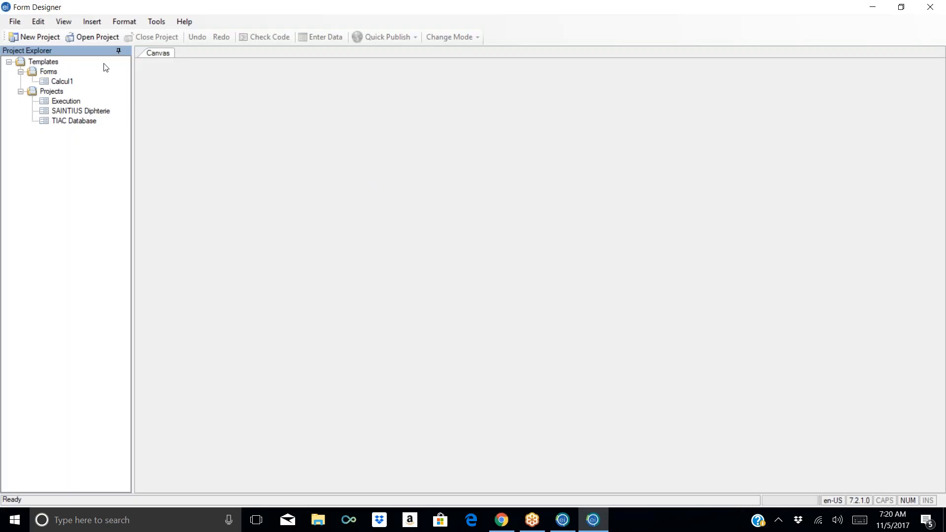
pyautogui.click(14, 23)
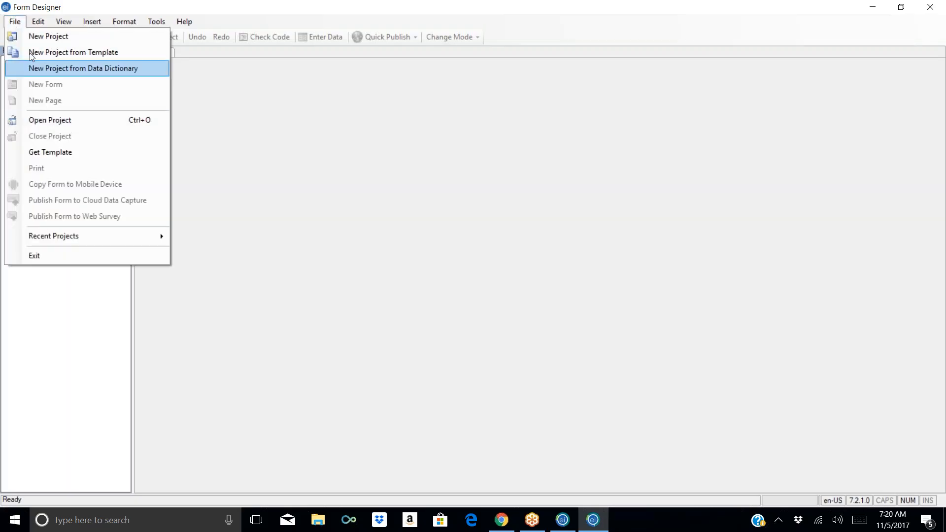
pyautogui.click(62, 123)
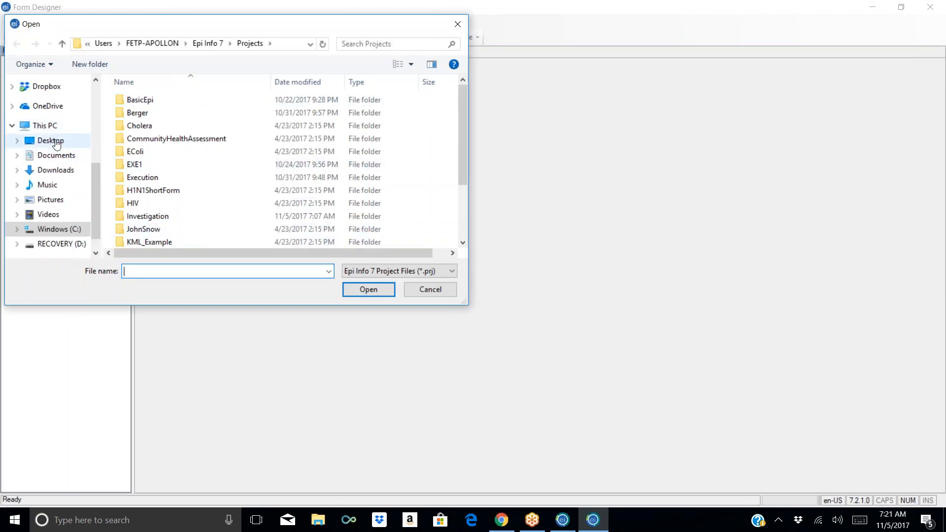
pyautogui.click(50, 141)
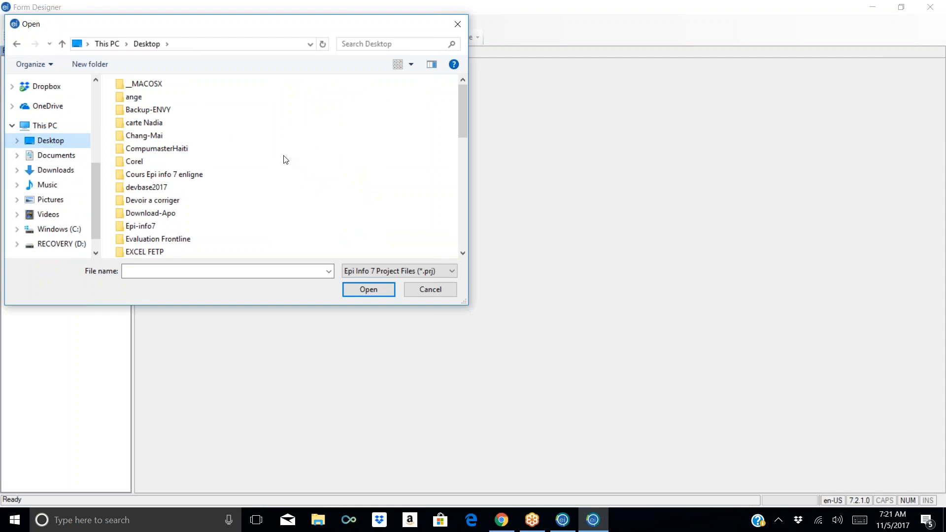
pyautogui.click(150, 226)
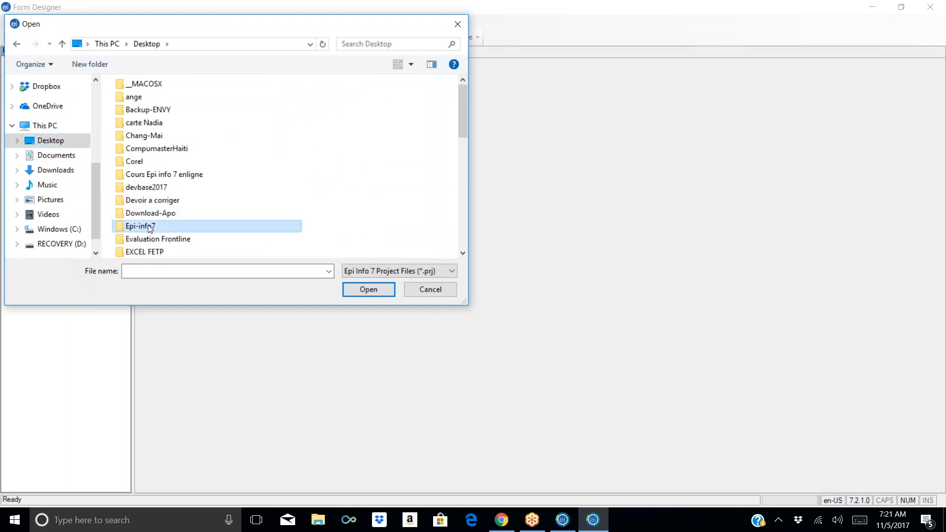
pyautogui.doubleClick(150, 226)
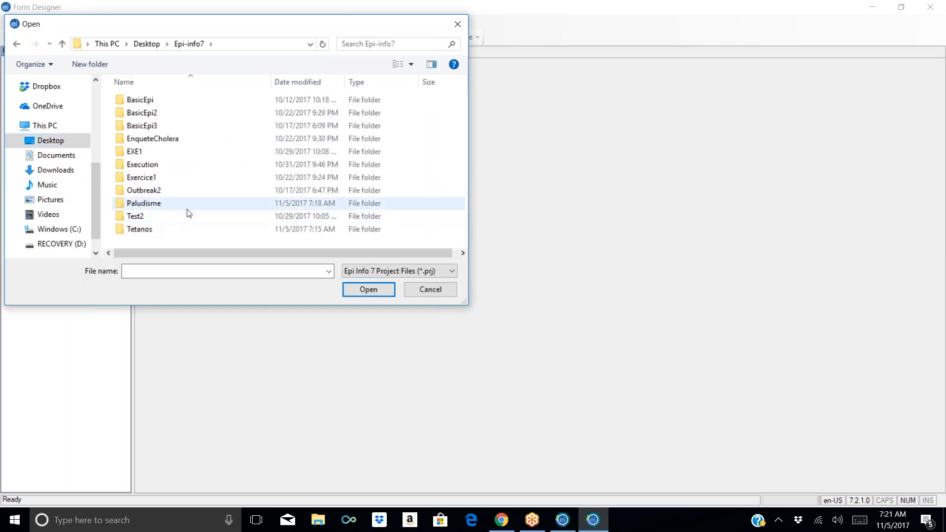
pyautogui.doubleClick(172, 209)
pyautogui.doubleClick(167, 102)
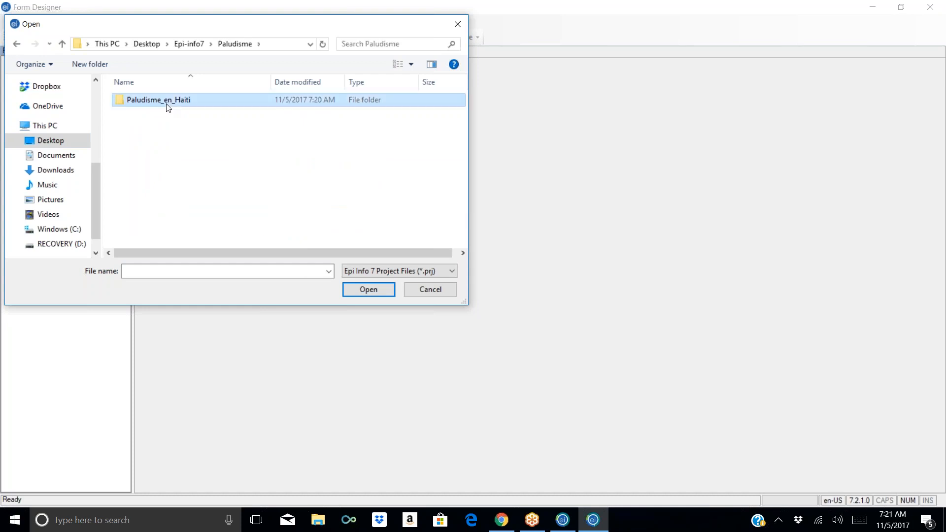
pyautogui.click(150, 102)
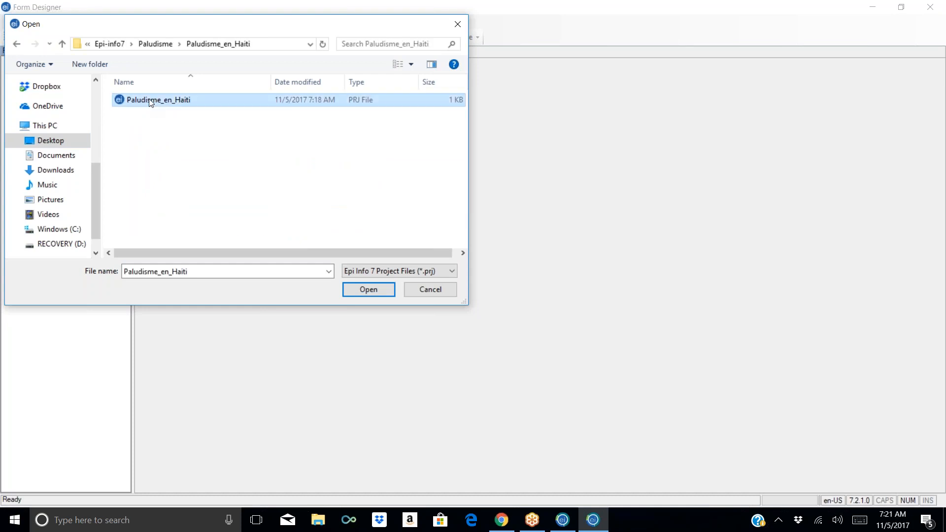
pyautogui.click(365, 291)
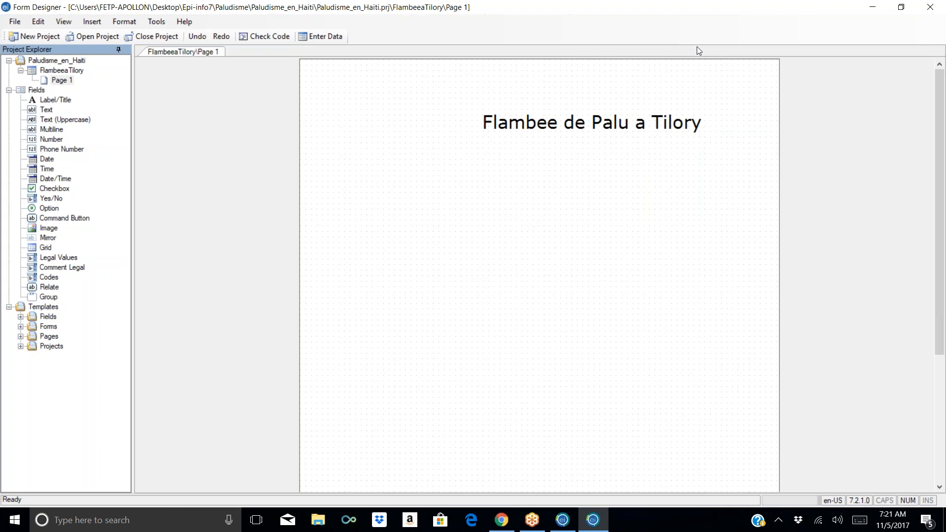
pyautogui.click(929, 8)
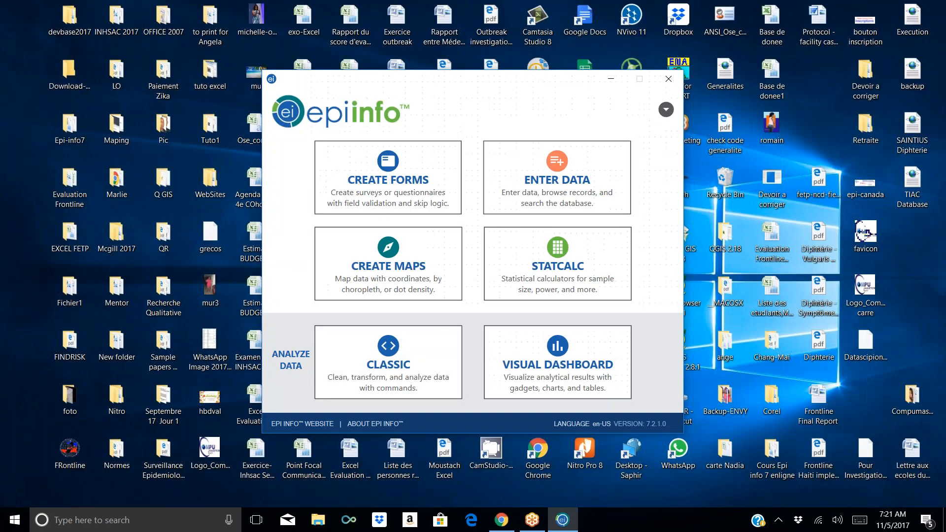
# Step: Start the data entry module and choose Paludisme_en_Haiti from the desktop's Epi-info7\Paludisme\Paludisme_en_Haiti folder as the project to open a form from
pyautogui.click(548, 173)
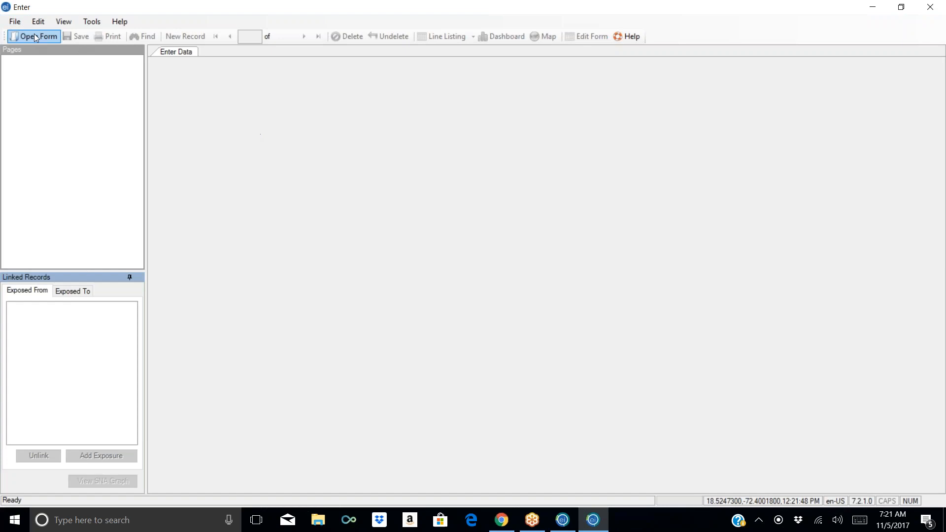
pyautogui.click(39, 35)
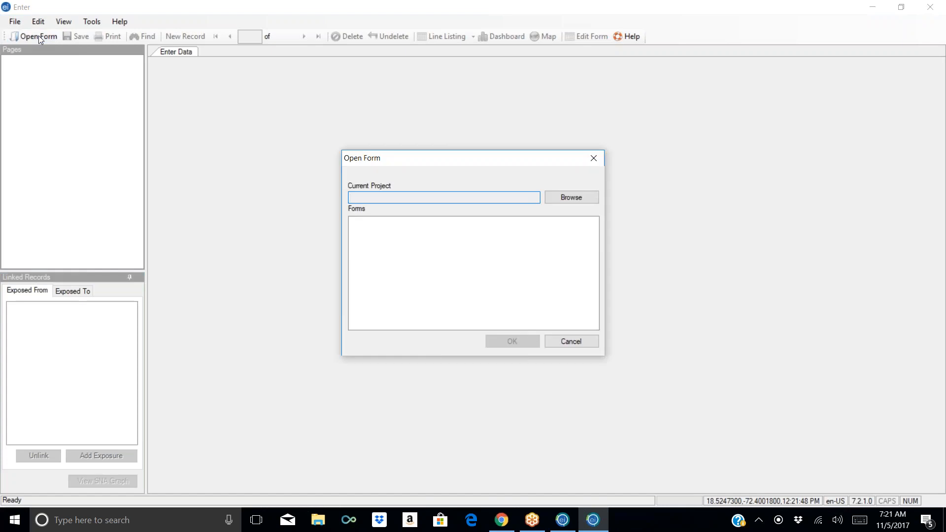
pyautogui.click(580, 204)
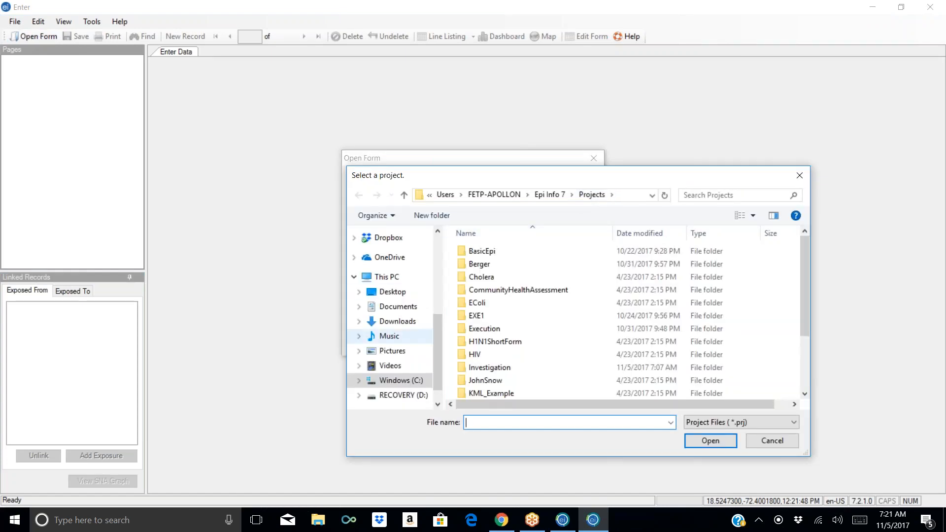
pyautogui.click(388, 292)
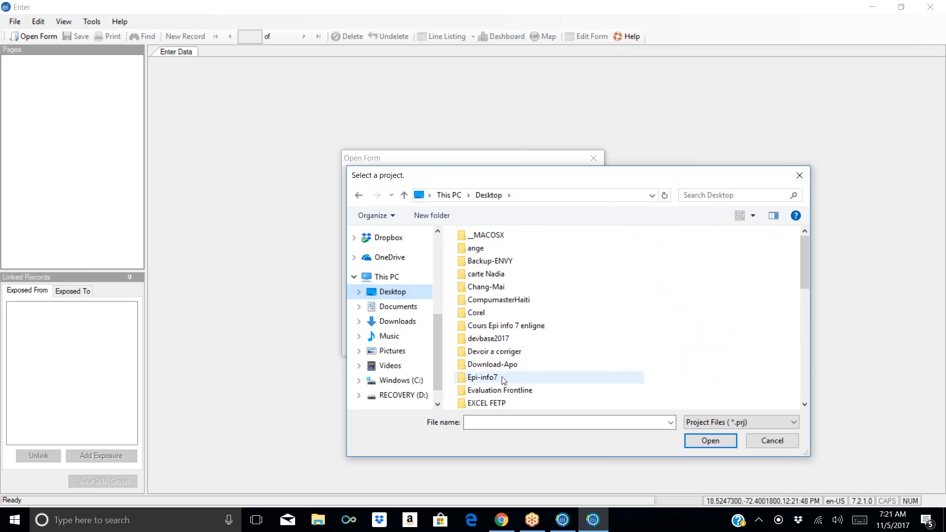
pyautogui.click(482, 380)
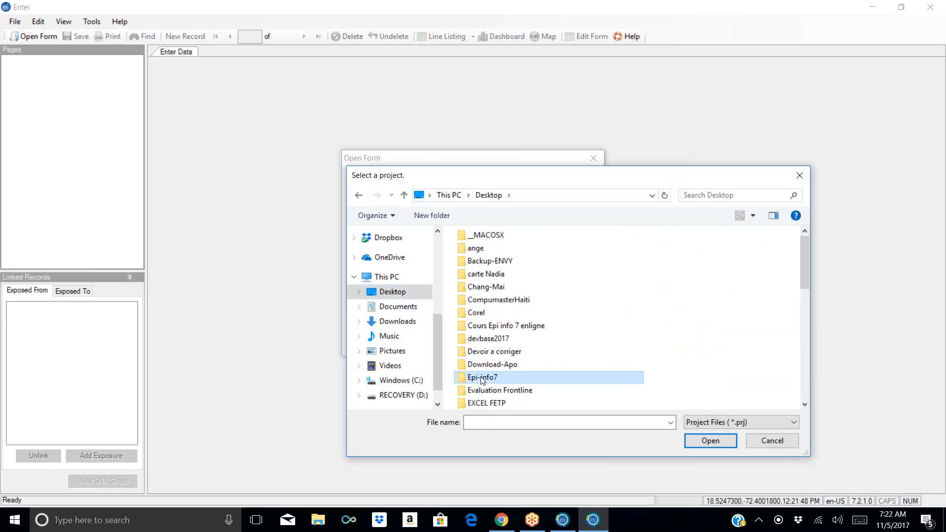
pyautogui.click(705, 442)
pyautogui.click(493, 354)
pyautogui.doubleClick(494, 354)
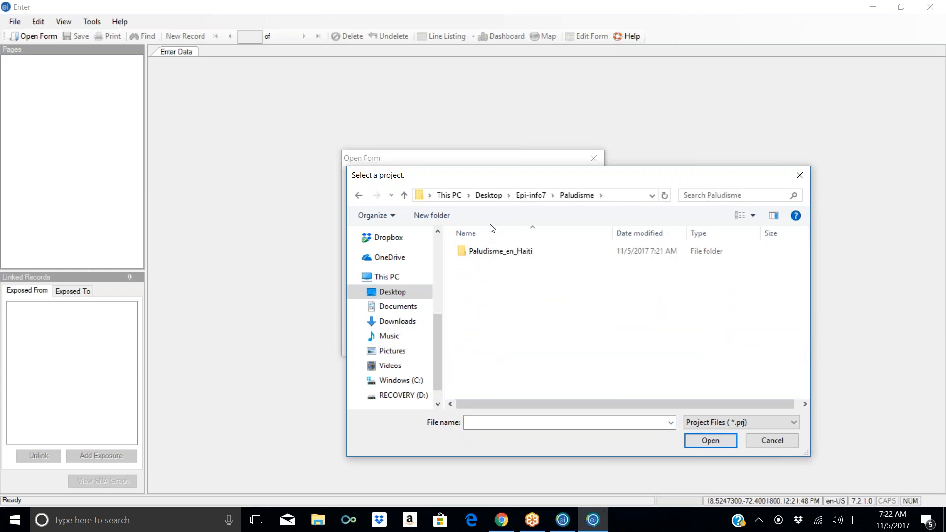
pyautogui.doubleClick(486, 252)
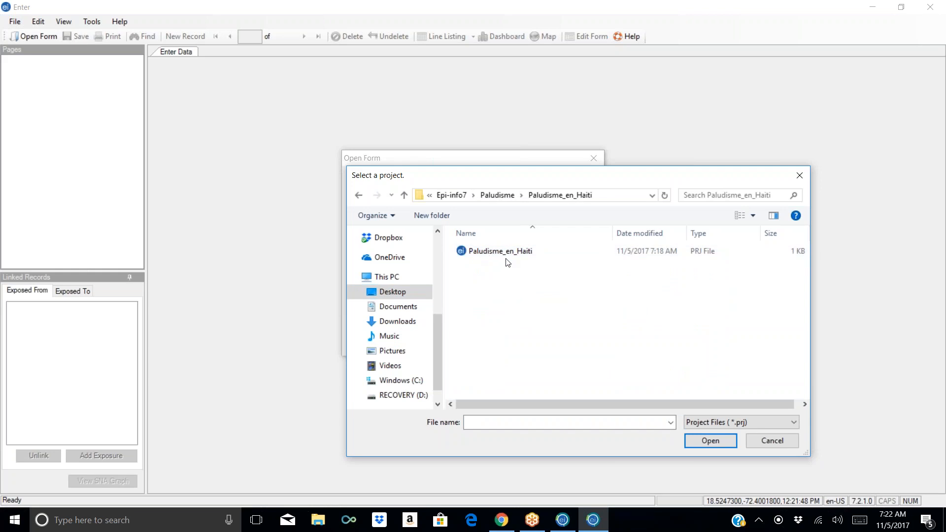
pyautogui.click(507, 253)
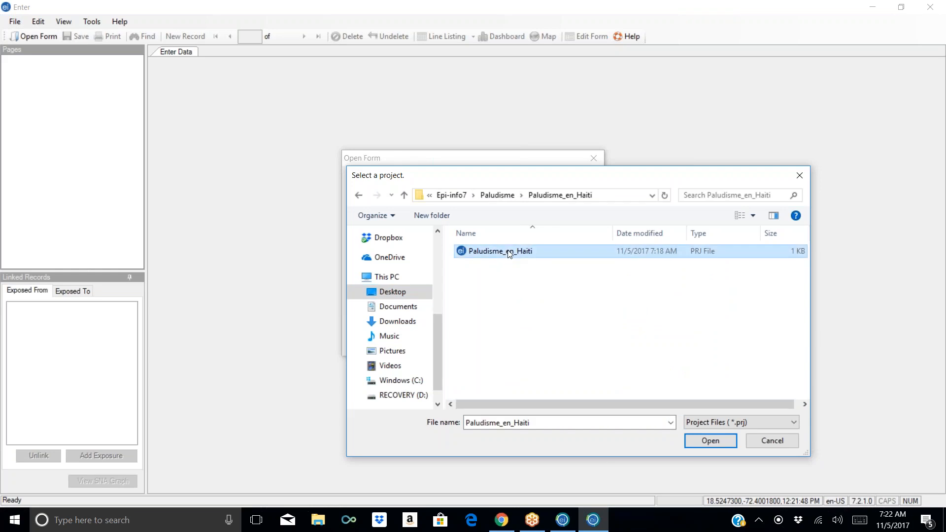
pyautogui.click(719, 441)
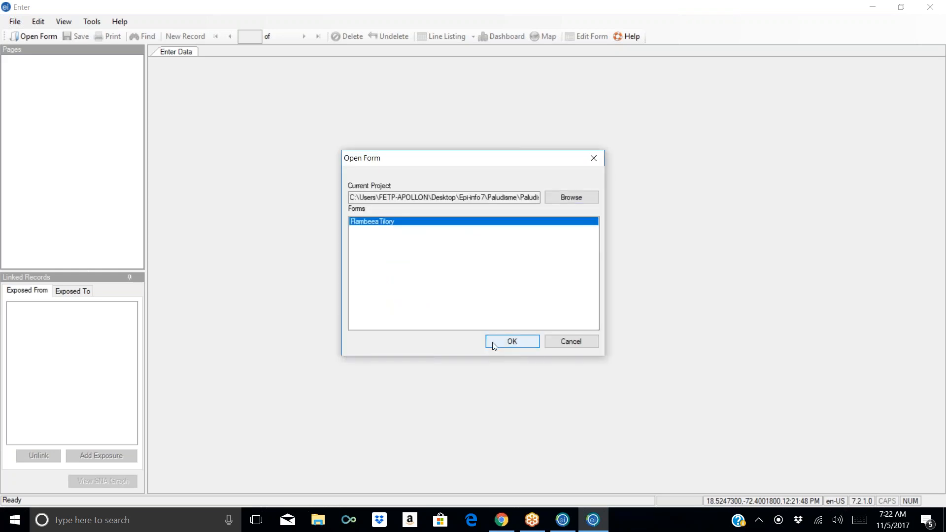
# Step: Open the FlambeeaTilory form for data entry, accepting FlambeeaTilory as the data table name and 1 as the starting ID
pyautogui.click(492, 342)
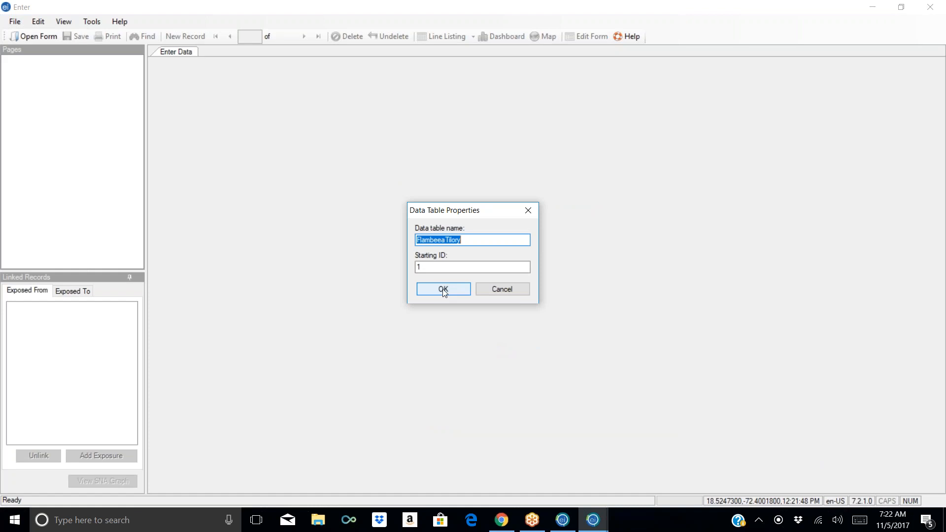
pyautogui.click(442, 287)
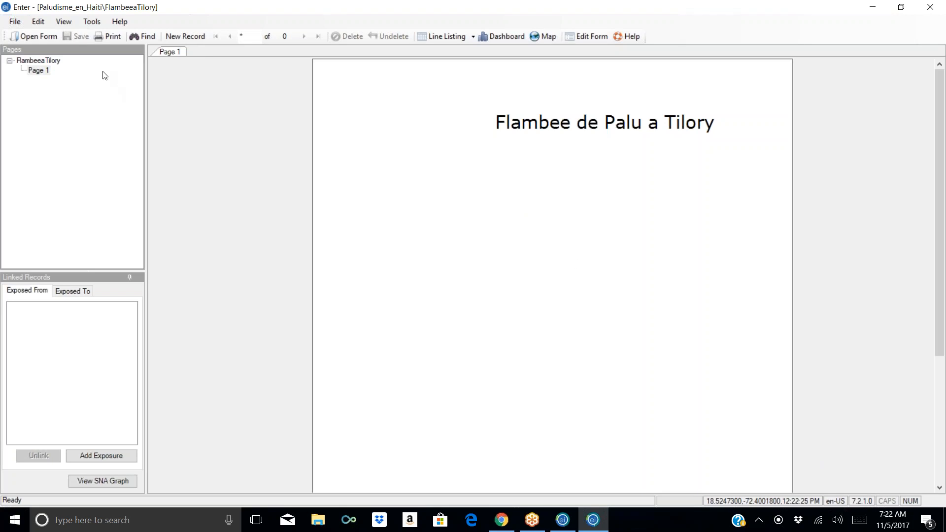
pyautogui.click(345, 198)
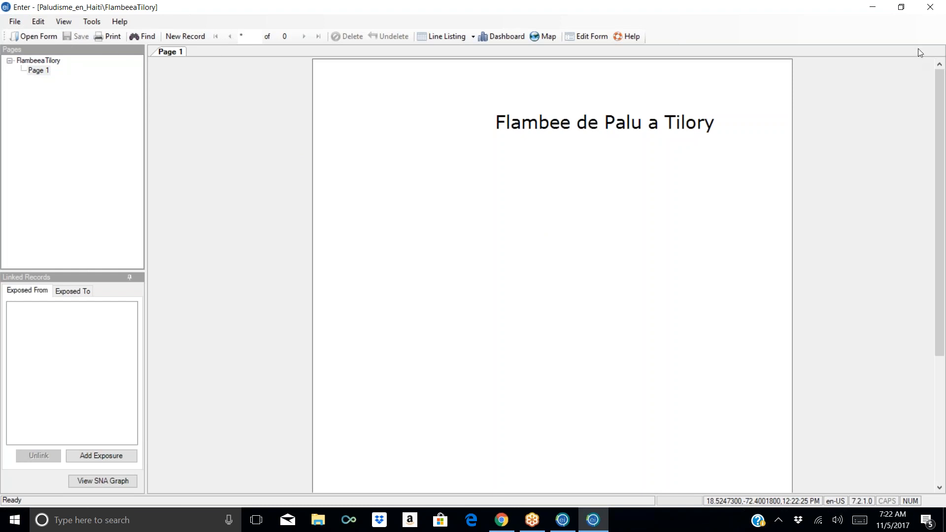
# Step: Close the data entry module and exit Epi Info 7
pyautogui.click(932, 7)
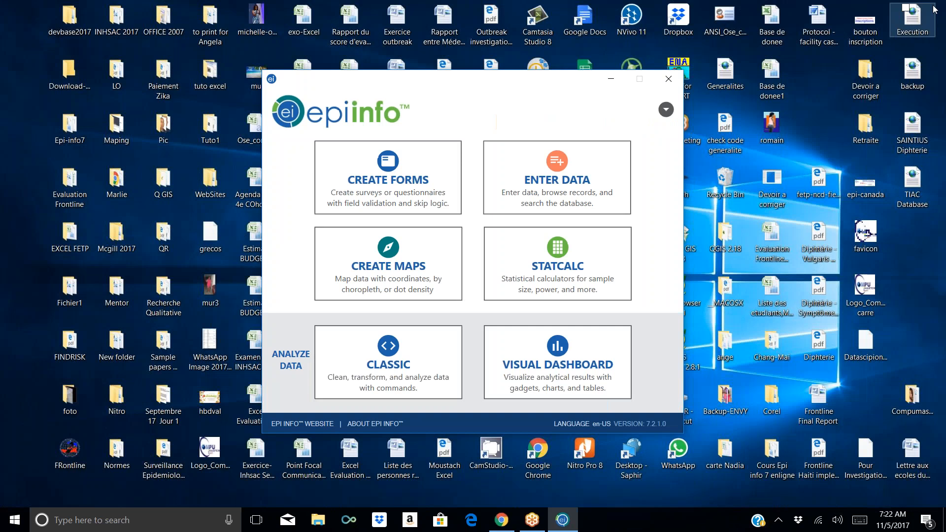
pyautogui.click(668, 79)
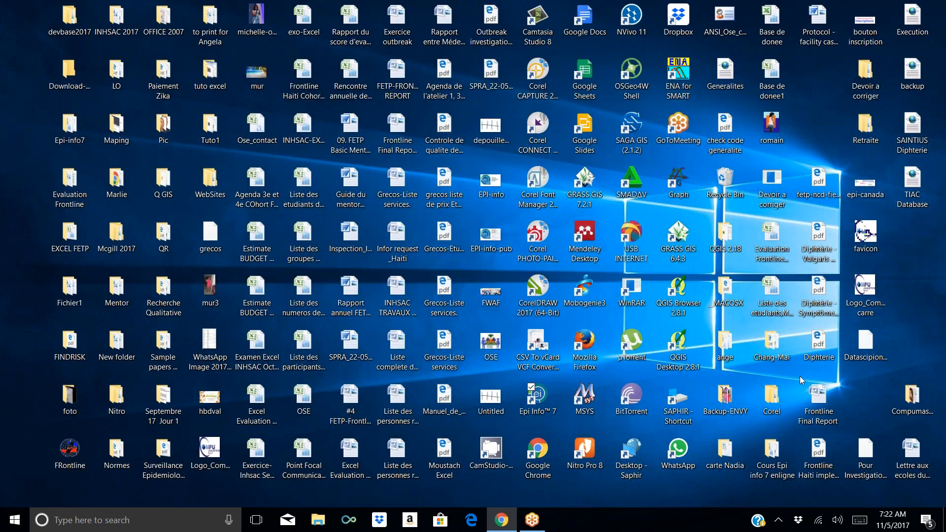